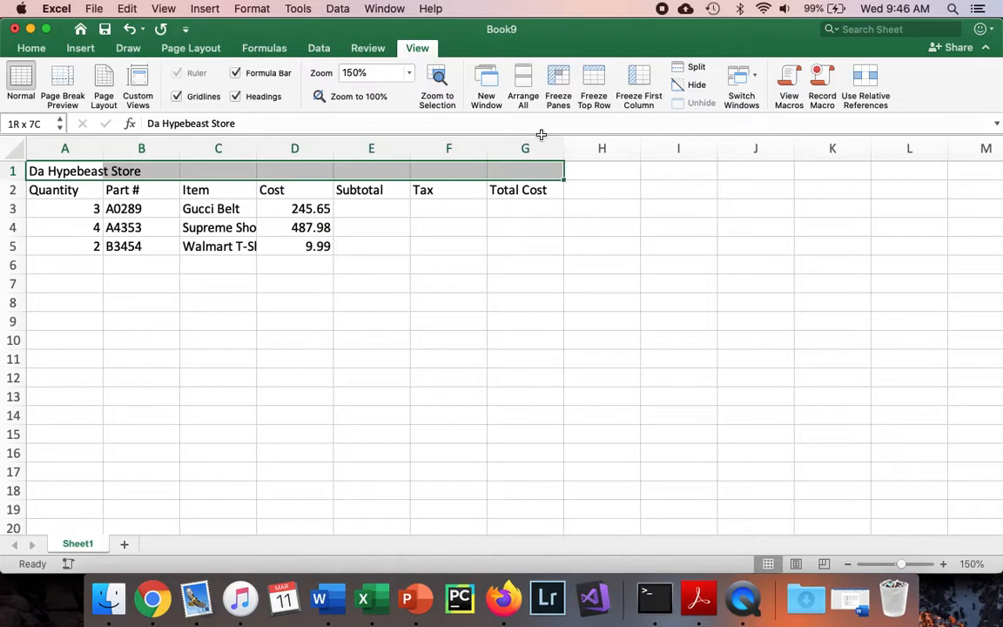
# - Merge and center the store title across A1:G1 and make it 18-point bold
pyautogui.click(31, 48)
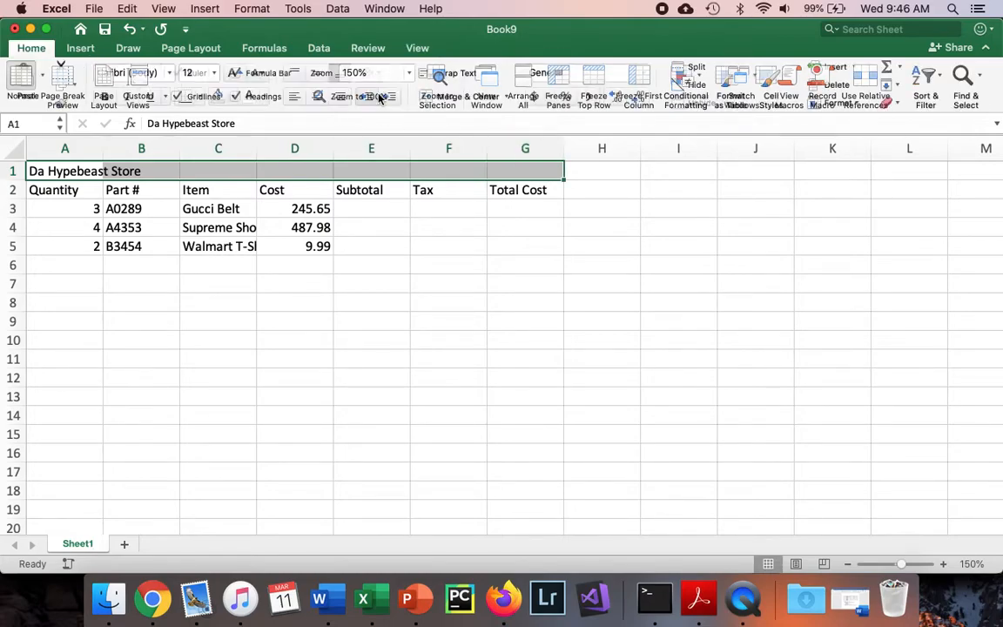
pyautogui.click(431, 99)
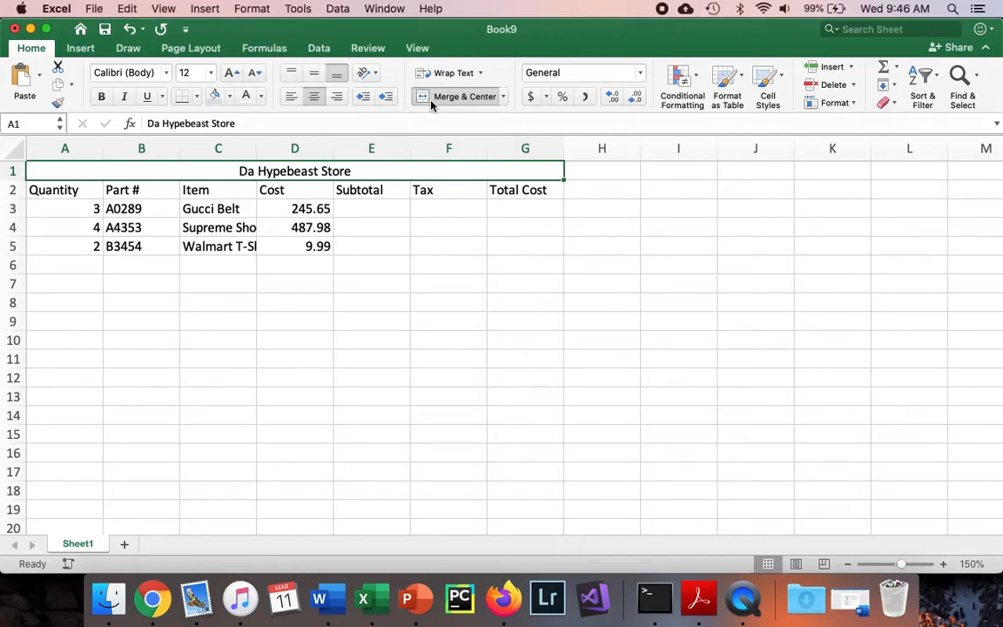
pyautogui.click(232, 72)
pyautogui.click(232, 72)
pyautogui.click(232, 73)
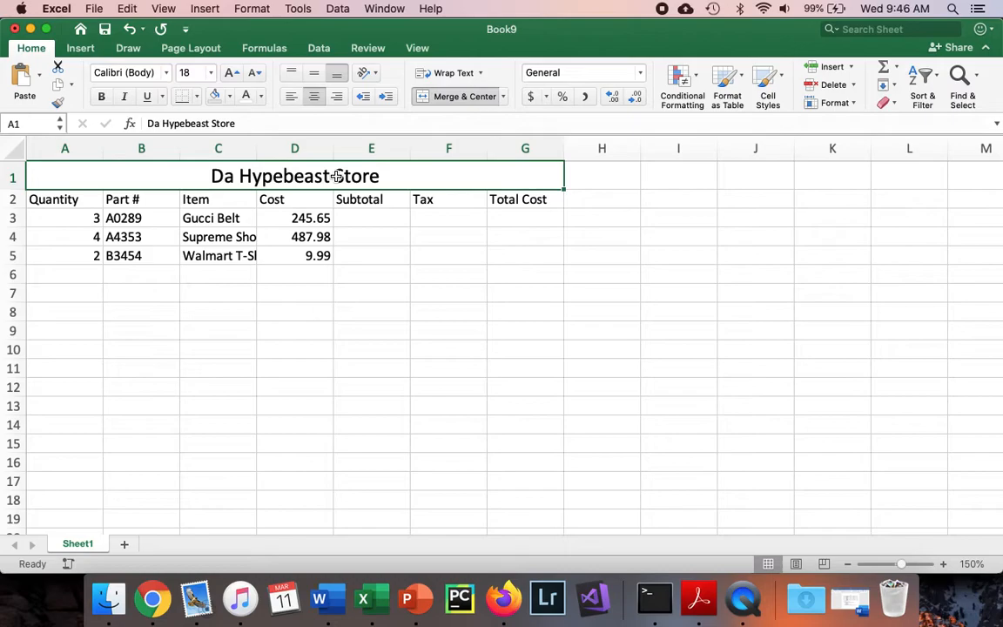
pyautogui.press('super+b')
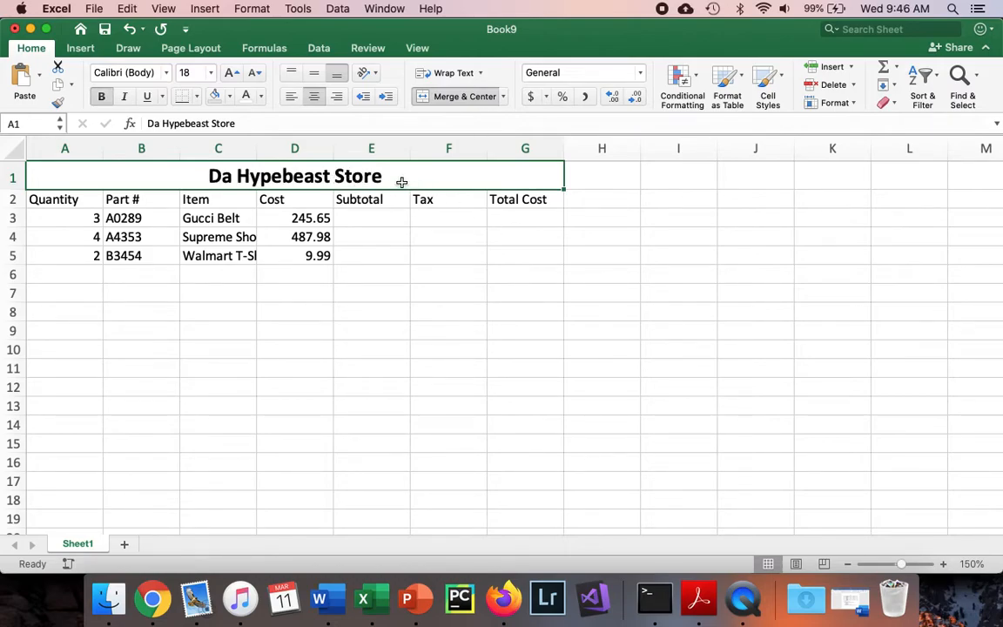
# - Fill the merged title cell in row 1 with the light gray theme color
pyautogui.click(229, 96)
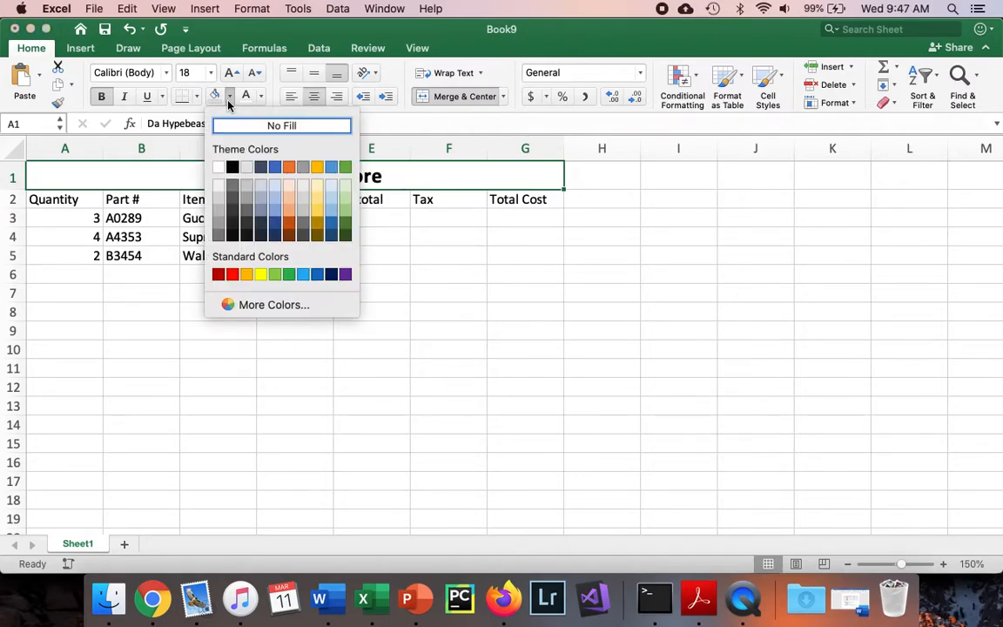
pyautogui.click(247, 171)
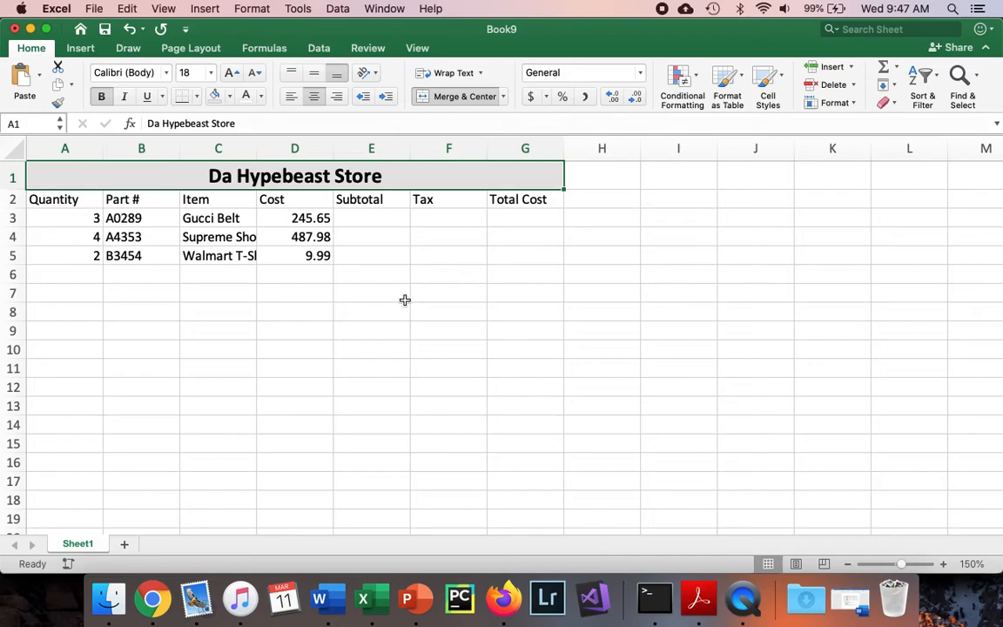
pyautogui.click(330, 278)
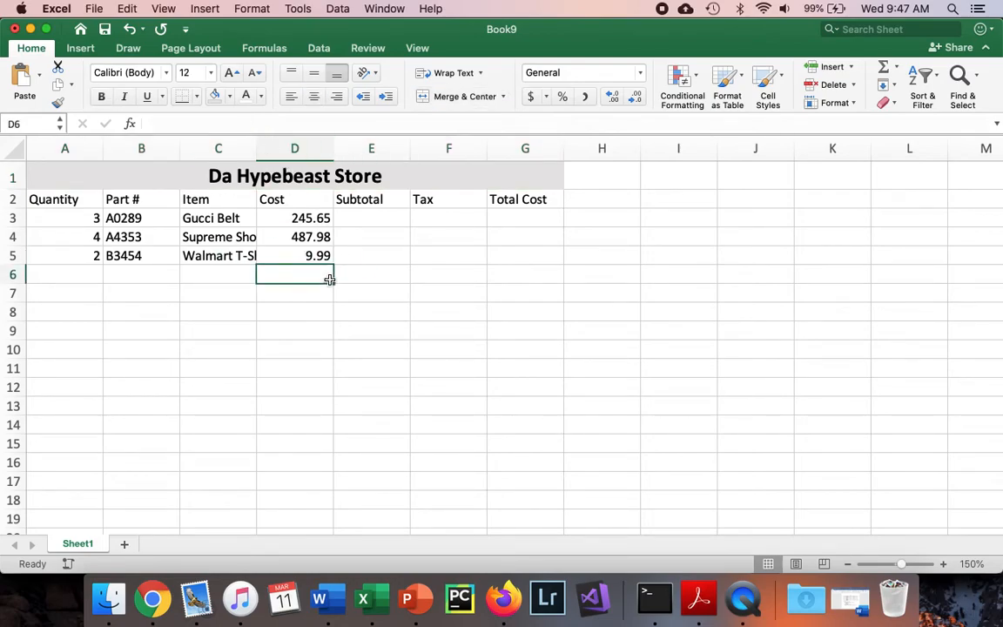
# - Bold and center the column headings in A2:G2
pyautogui.moveTo(61, 198); pyautogui.dragTo(505, 197)
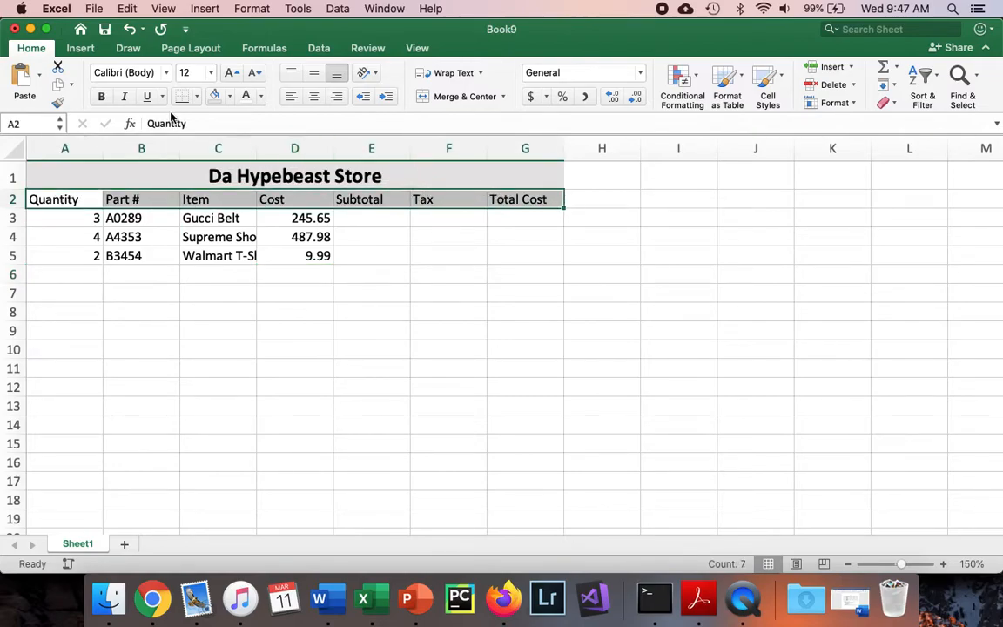
pyautogui.click(101, 96)
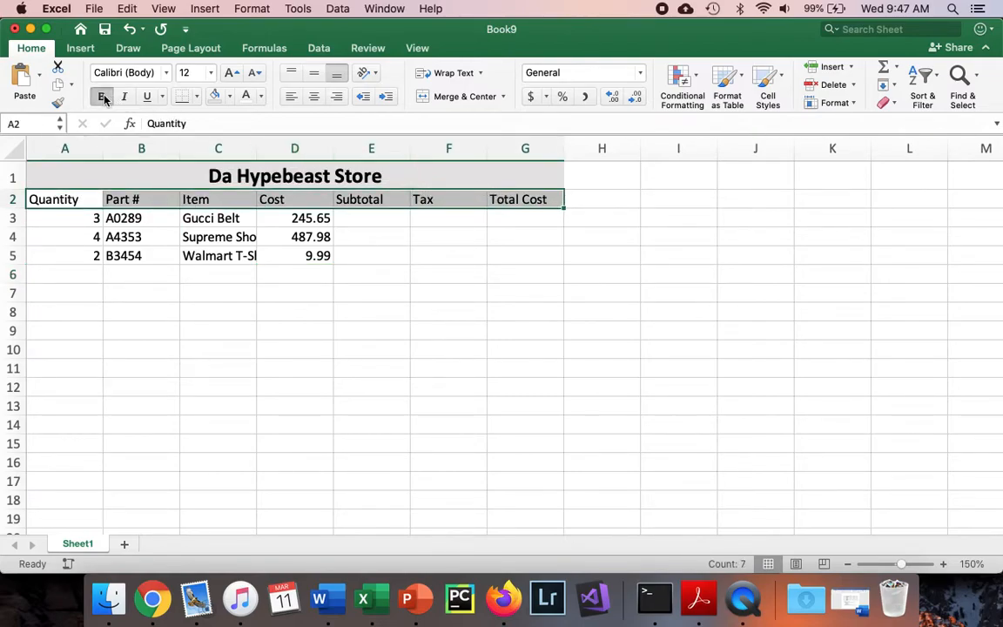
pyautogui.click(313, 97)
pyautogui.click(355, 302)
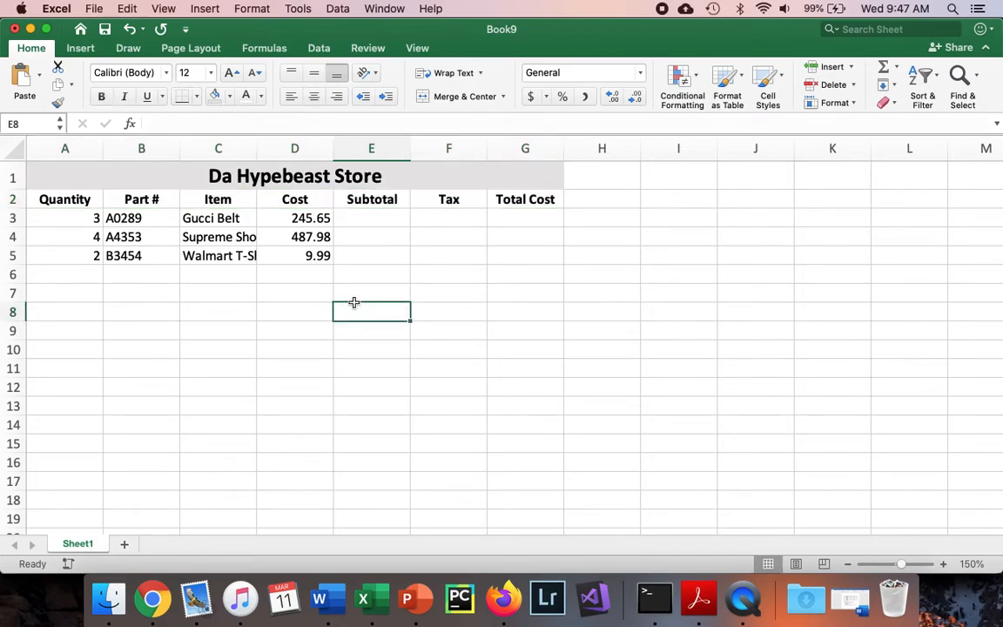
# - Widen the Item column so the longest item name in C5 fits completely
pyautogui.click(235, 256)
pyautogui.moveTo(256, 148); pyautogui.dragTo(291, 148)
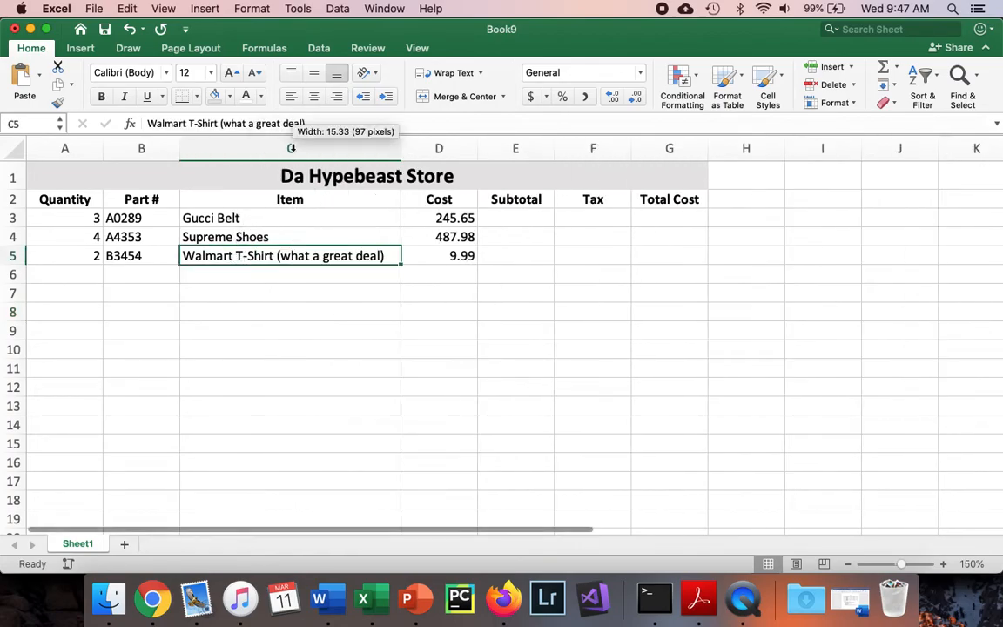
pyautogui.click(353, 335)
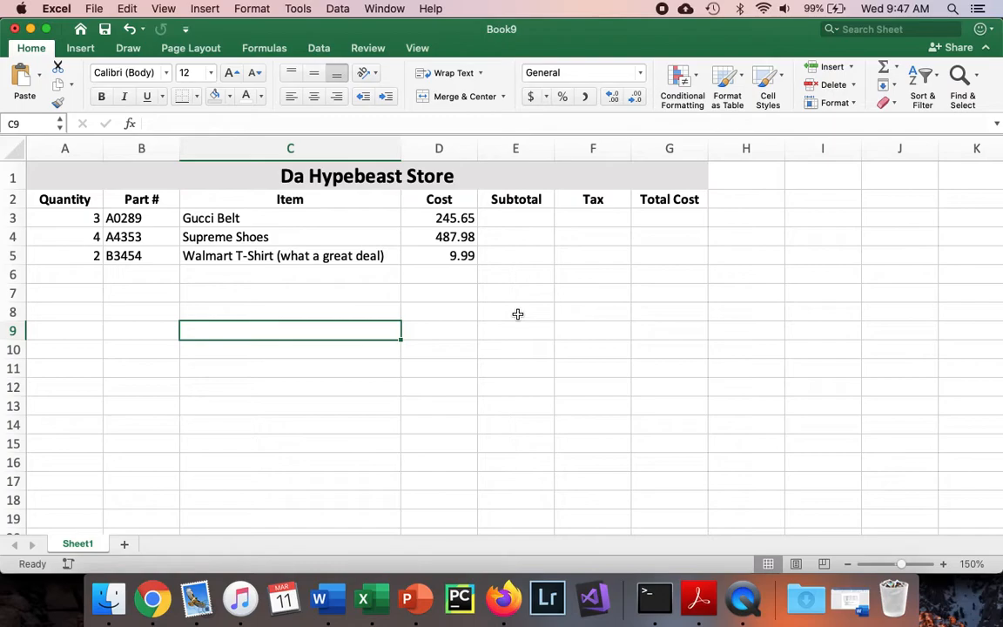
# - Enter the formula =A3*D3 in E3 to calculate the Gucci Belt's subtotal
pyautogui.click(535, 223)
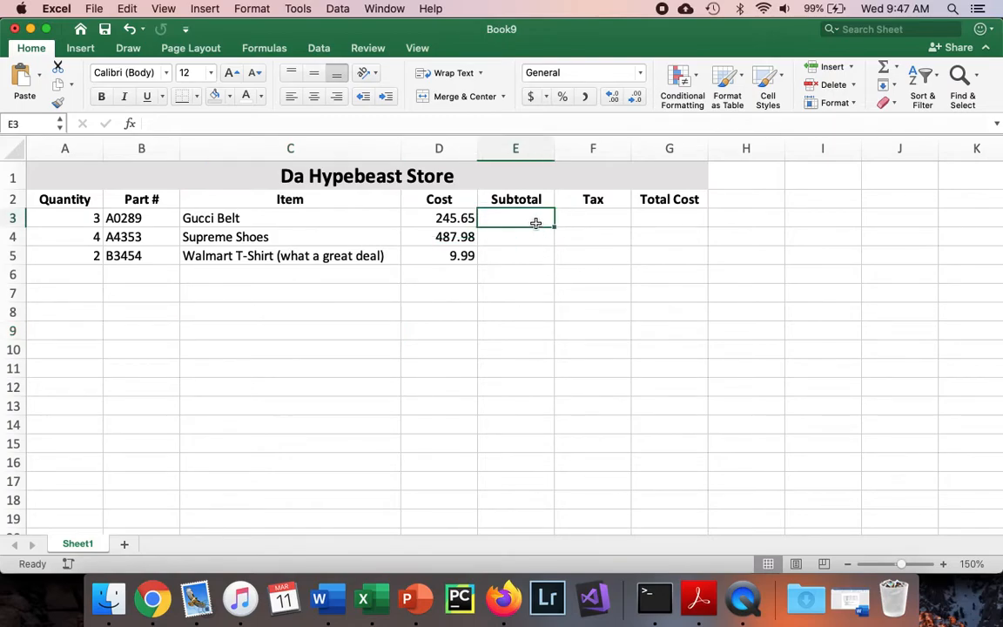
pyautogui.write('=')
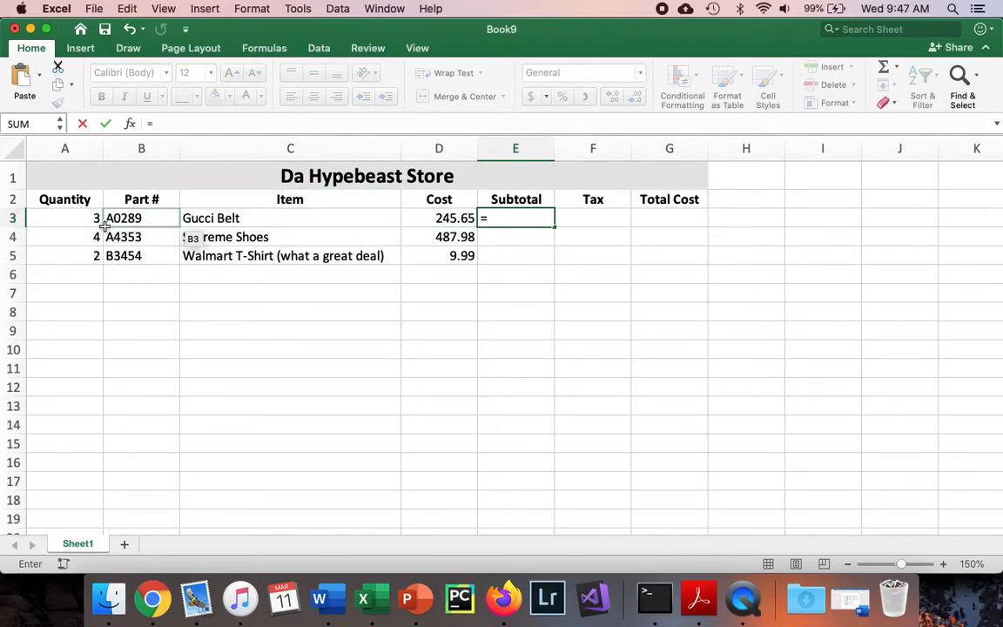
pyautogui.write('a')
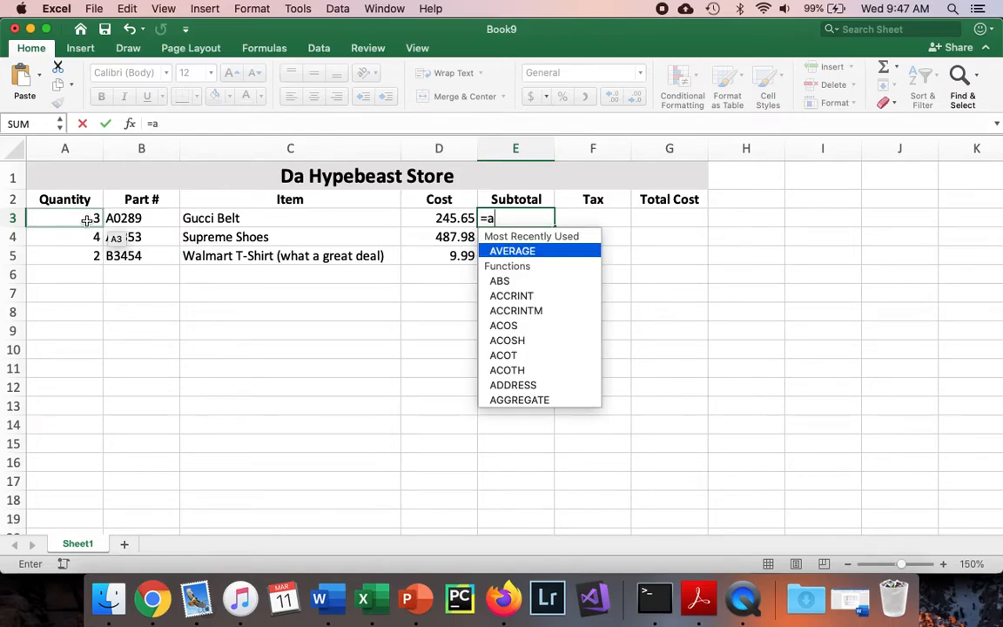
pyautogui.write('3*')
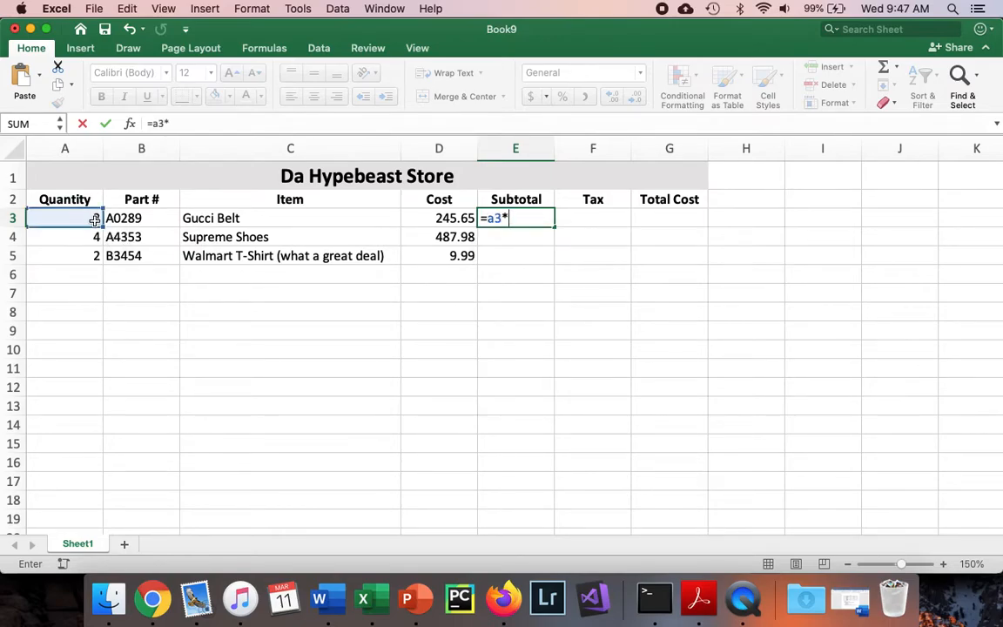
pyautogui.write('d3')
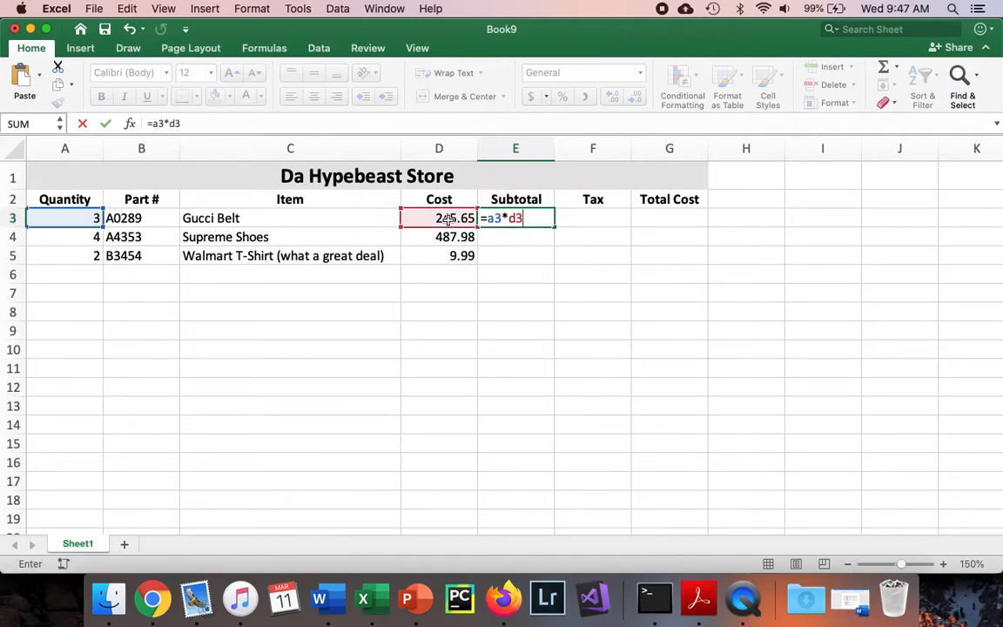
pyautogui.press('Return')
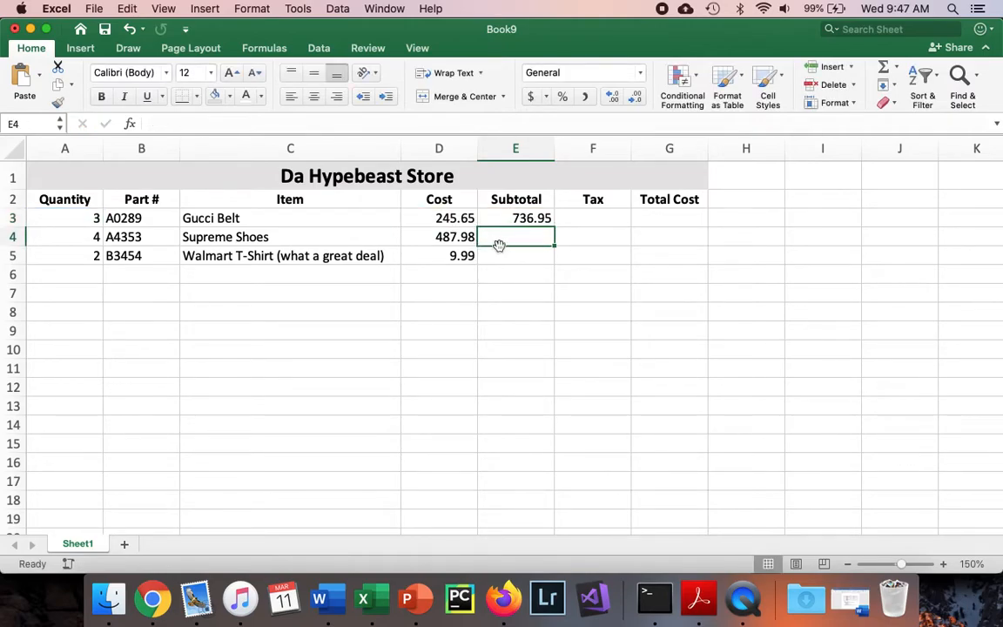
# - Fill the subtotal formula from E3 down through E5
pyautogui.click(535, 217)
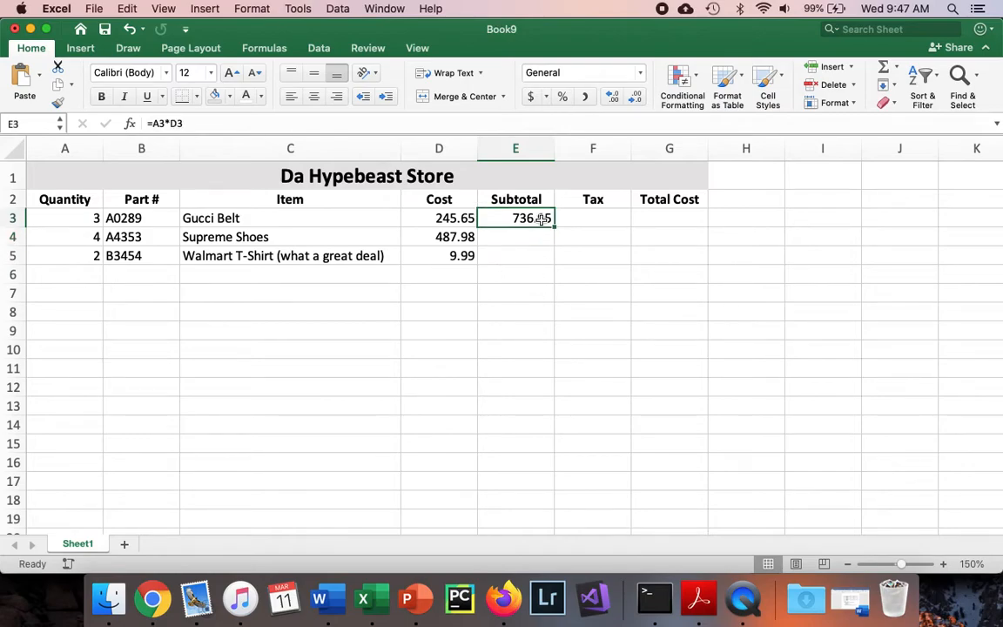
pyautogui.moveTo(557, 225); pyautogui.dragTo(553, 259)
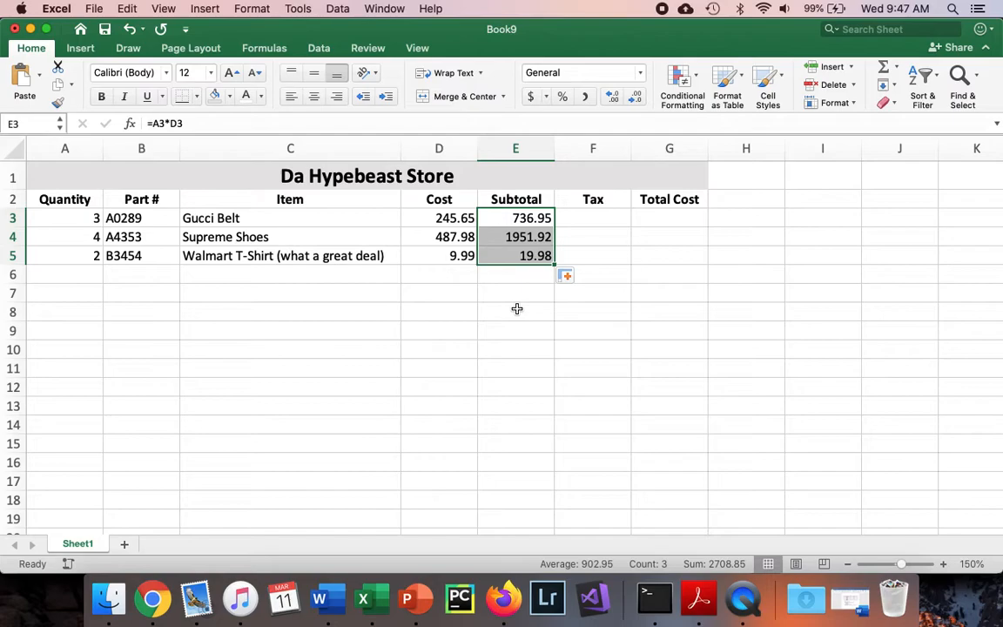
pyautogui.click(517, 309)
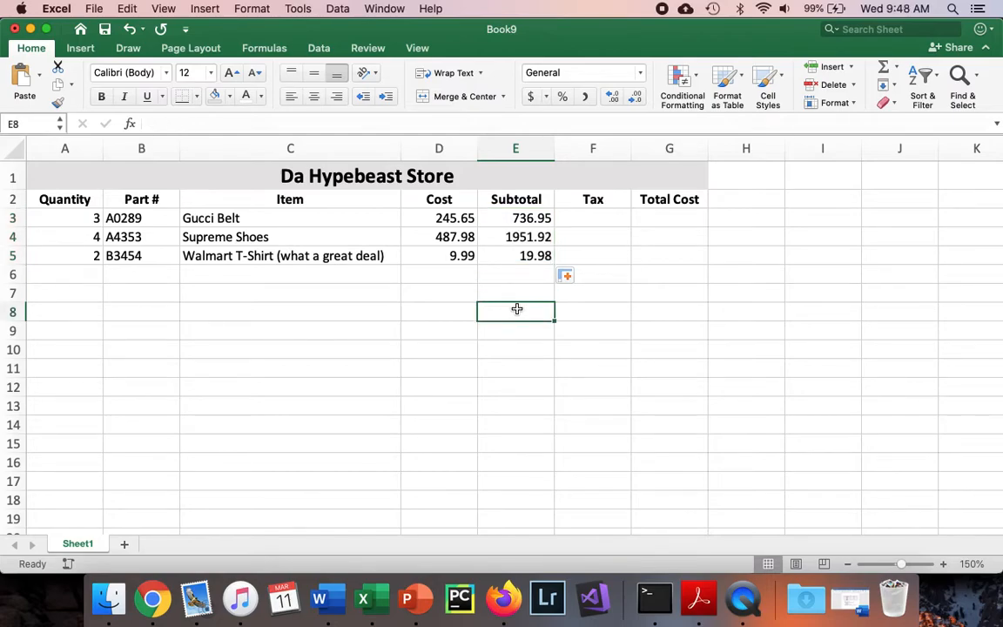
# - Enter the formula =E3*0.13 in F3 to calculate the tax on the first item
pyautogui.click(598, 220)
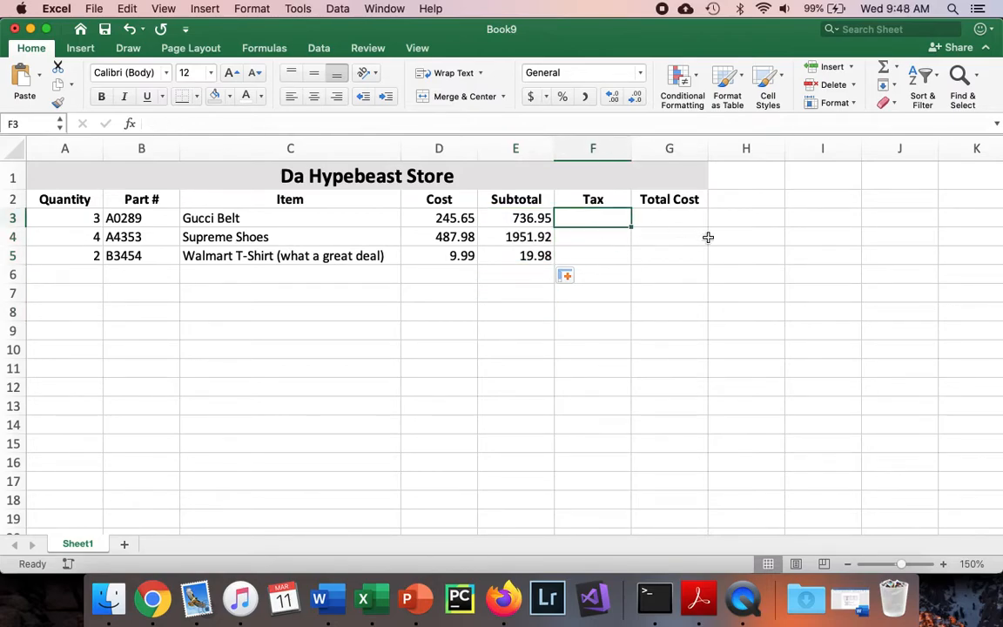
pyautogui.write('=')
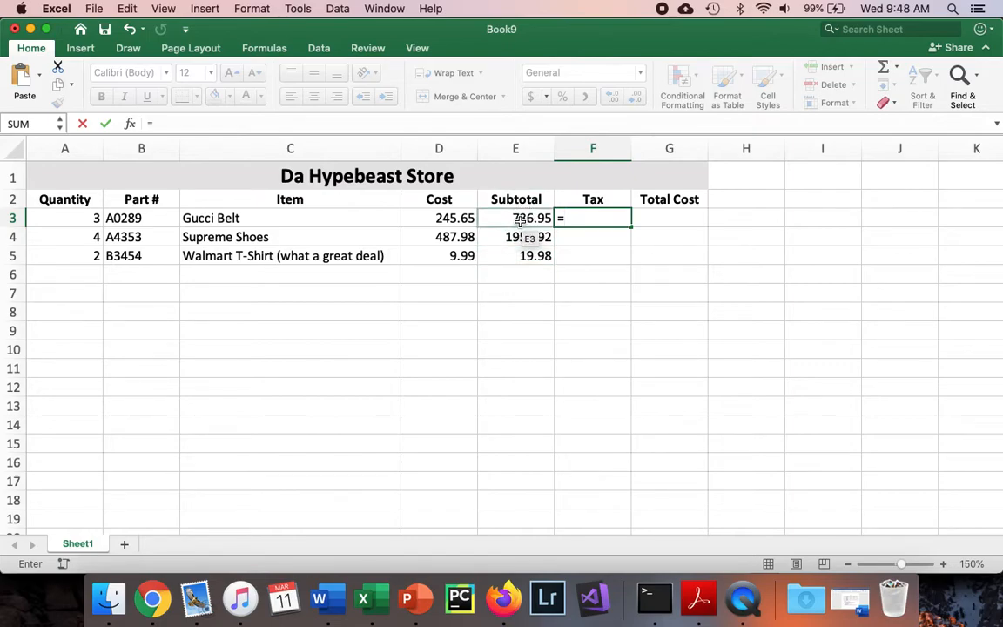
pyautogui.write('e3')
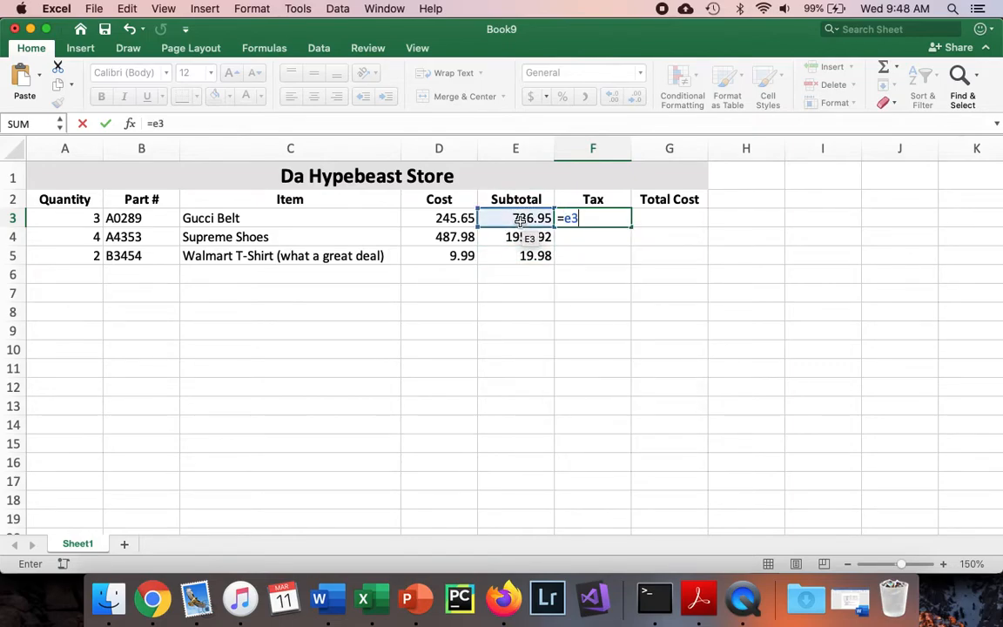
pyautogui.write('*.')
pyautogui.press('BackSpace')
pyautogui.write('0.13')
pyautogui.press('Return')
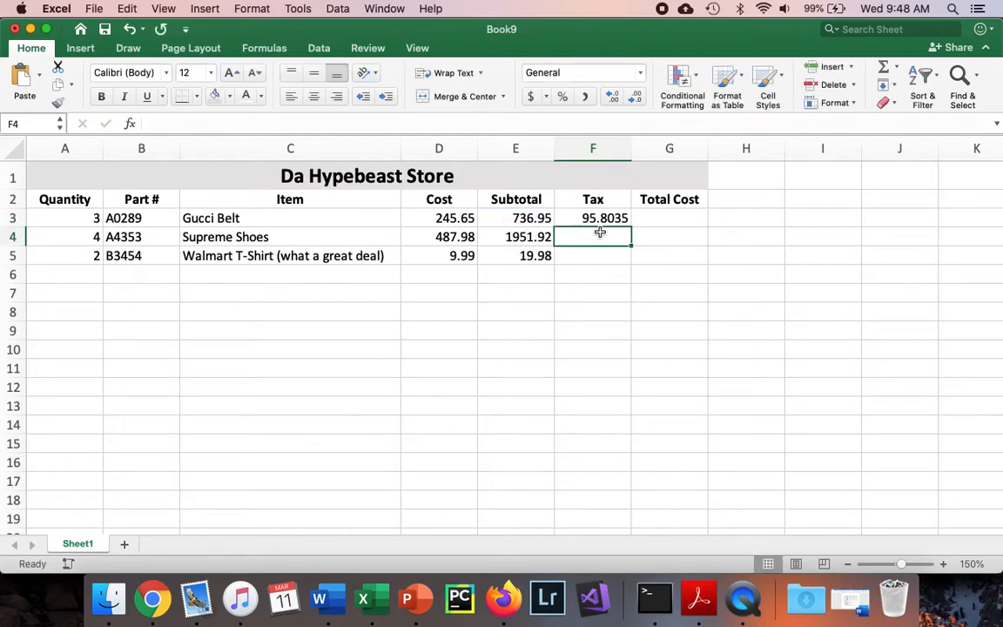
# - Fill the tax formula from F3 down through F5
pyautogui.click(624, 221)
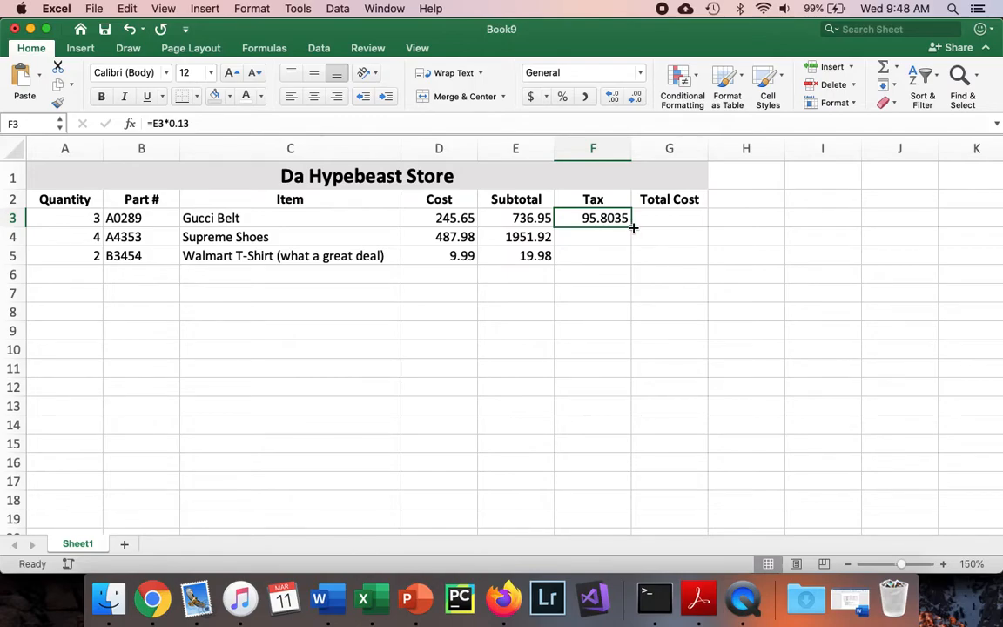
pyautogui.moveTo(633, 228); pyautogui.dragTo(631, 228)
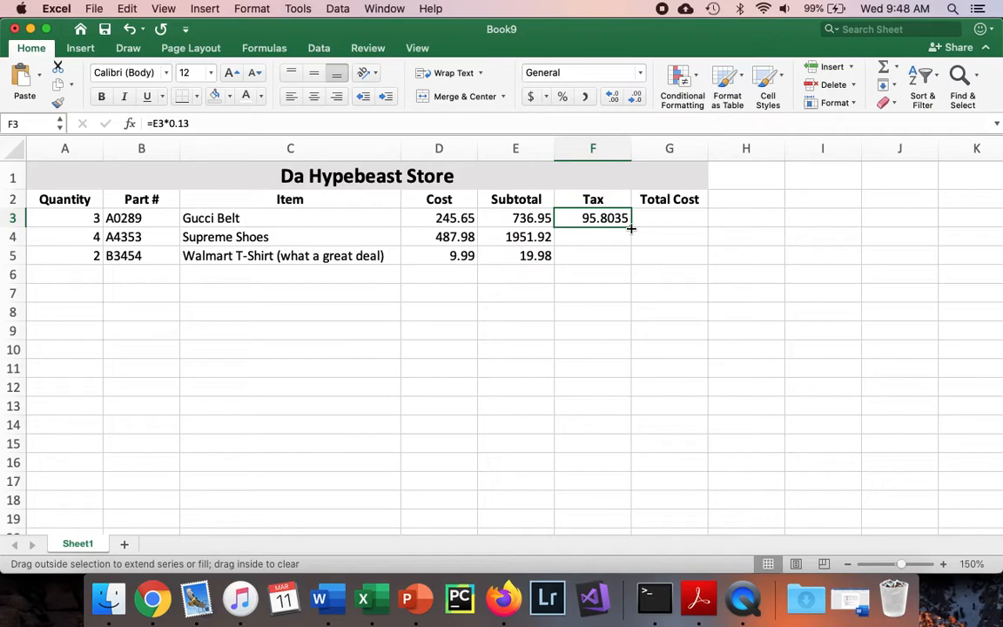
pyautogui.moveTo(632, 228); pyautogui.dragTo(630, 263)
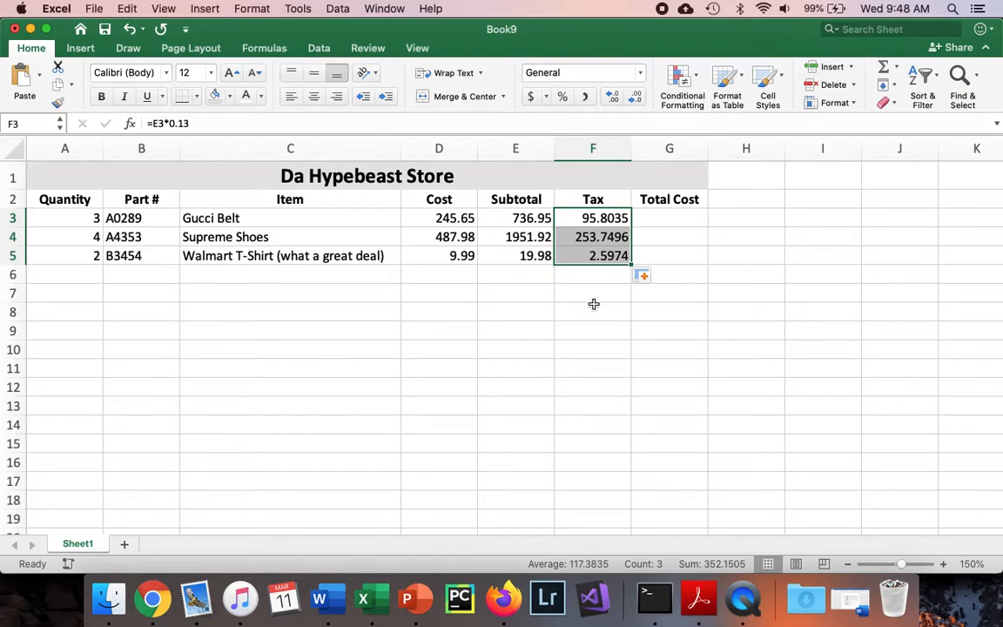
# - Enter the formula =E3+F3 in G3 to add the first item's subtotal and tax
pyautogui.click(679, 220)
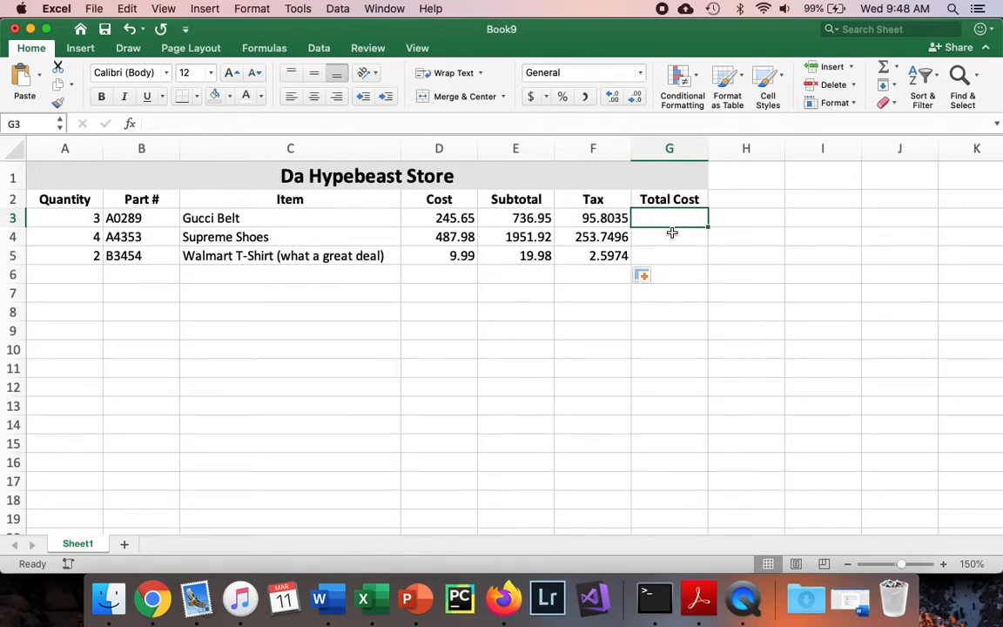
pyautogui.write('=')
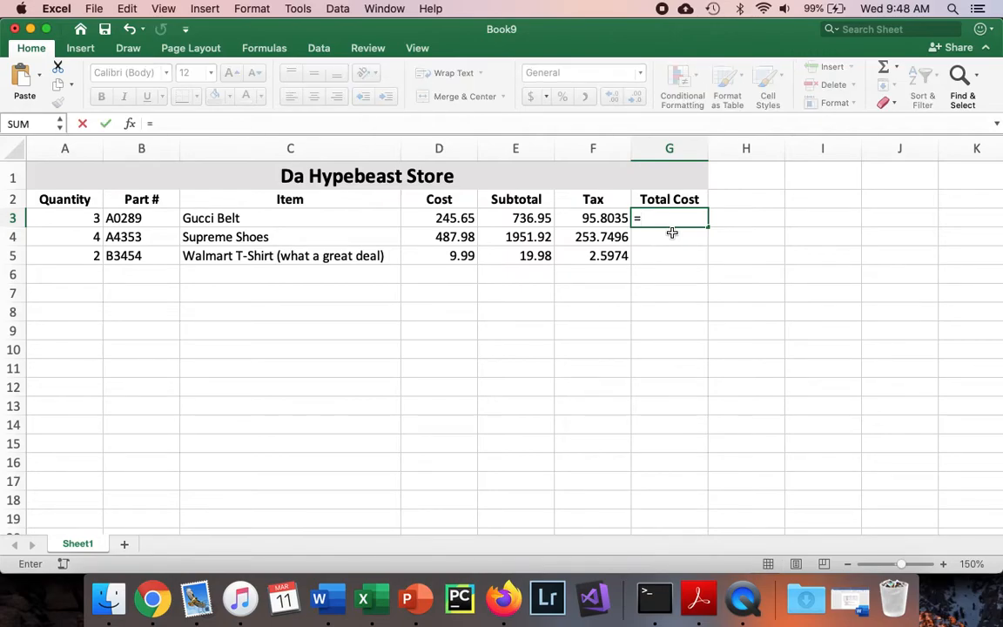
pyautogui.click(535, 215)
pyautogui.write('e3+')
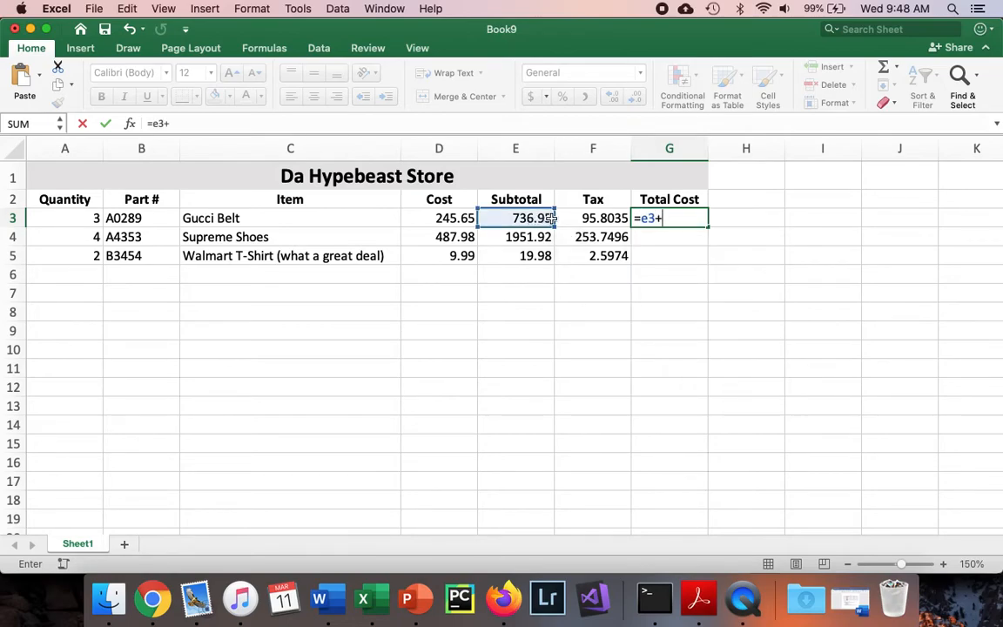
pyautogui.write('f3')
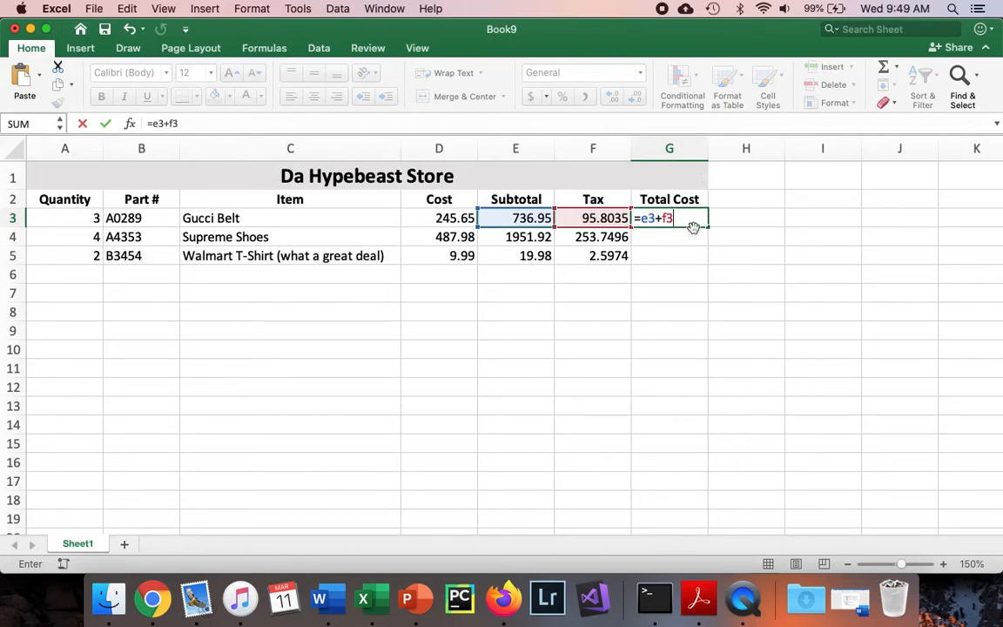
pyautogui.press('Return')
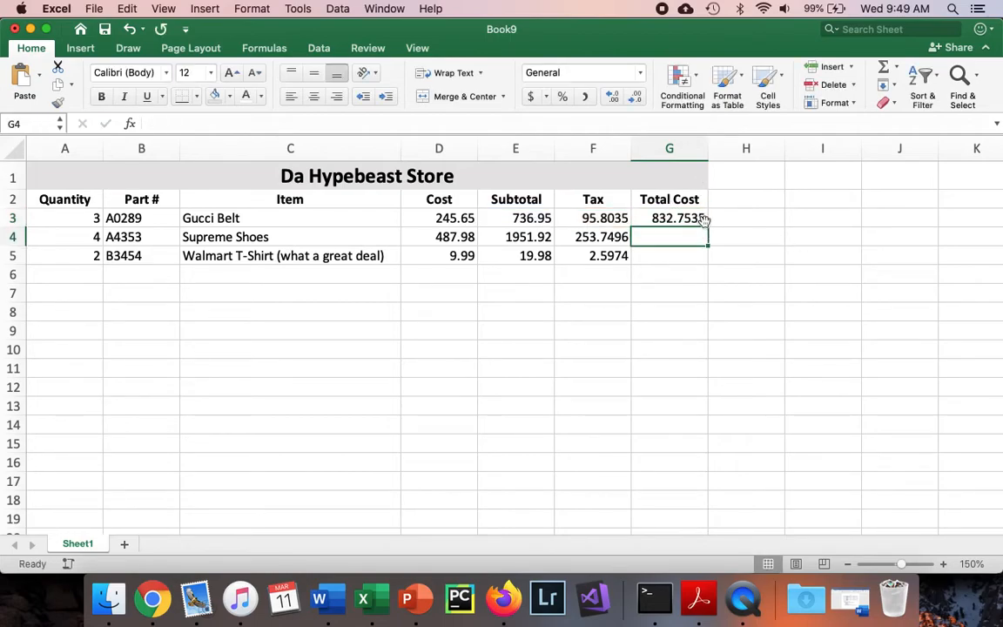
# - Fill the total cost formula from G3 down through G5
pyautogui.click(704, 218)
pyautogui.moveTo(708, 227); pyautogui.dragTo(706, 258)
pyautogui.click(593, 289)
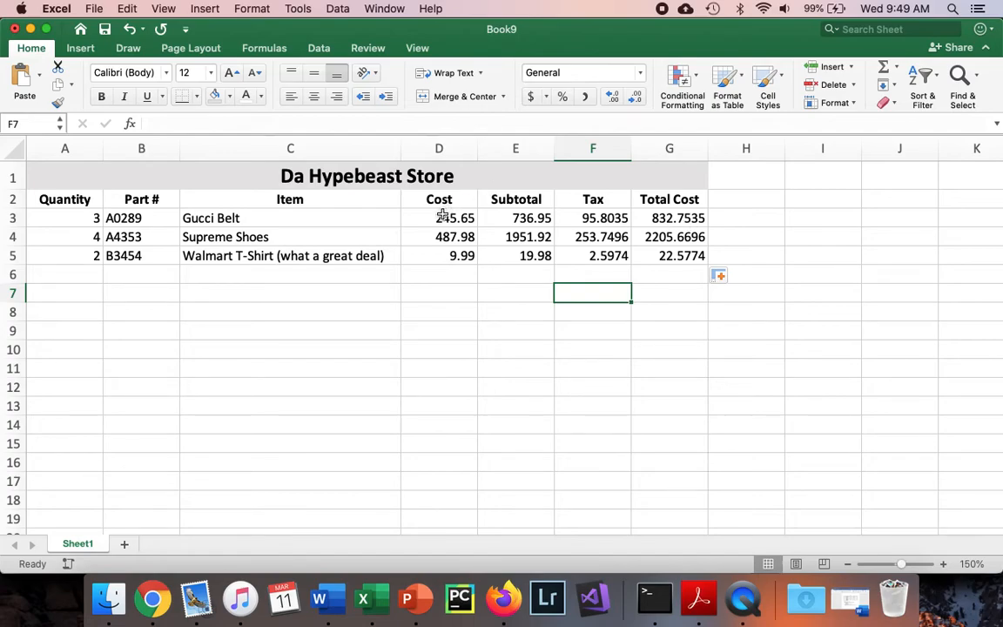
# - Apply the dollar Accounting format to D3:G3 and the comma style to D4:G5
pyautogui.moveTo(442, 216); pyautogui.dragTo(663, 217)
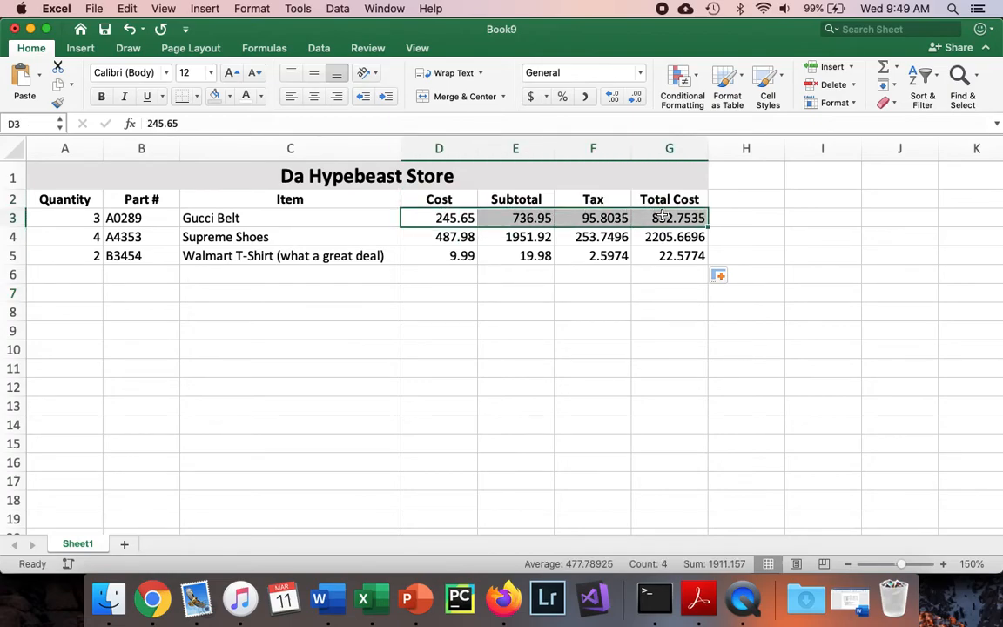
pyautogui.click(529, 101)
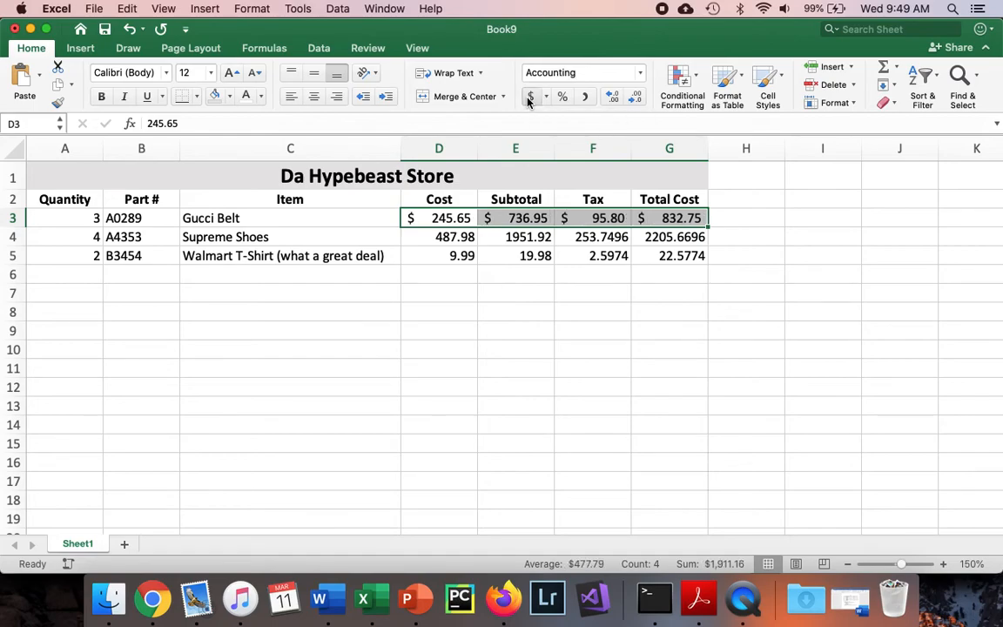
pyautogui.moveTo(446, 240); pyautogui.dragTo(667, 251)
pyautogui.click(588, 99)
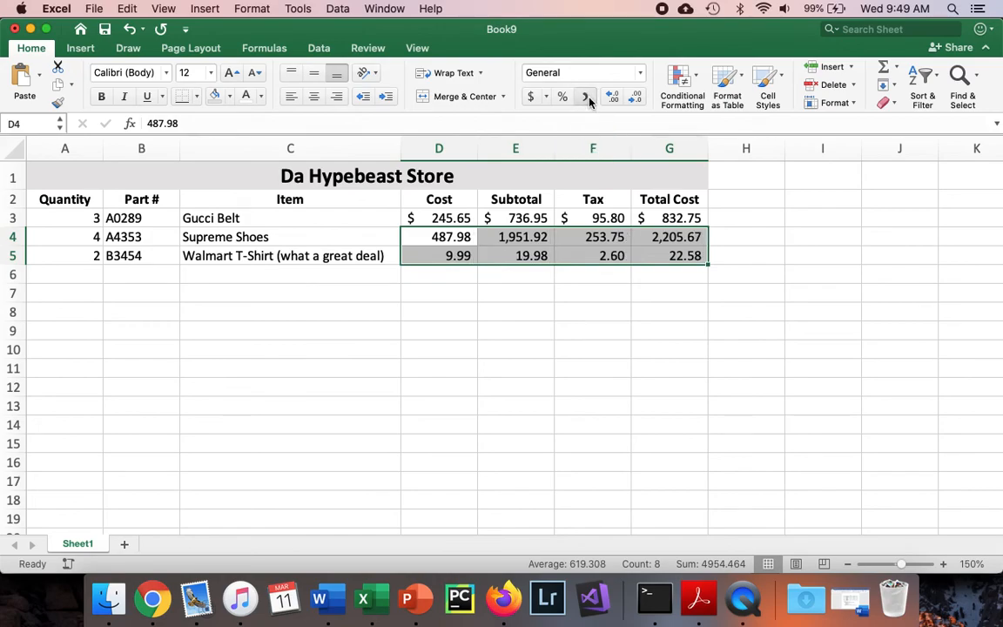
pyautogui.click(671, 300)
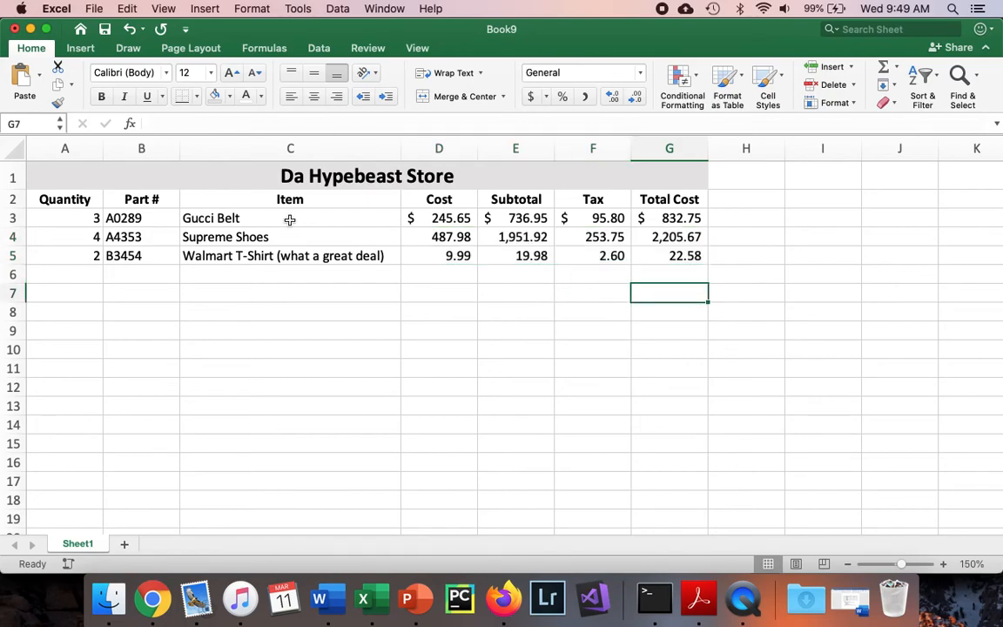
# - Center the quantity values in A3:A5
pyautogui.moveTo(77, 215); pyautogui.dragTo(80, 255)
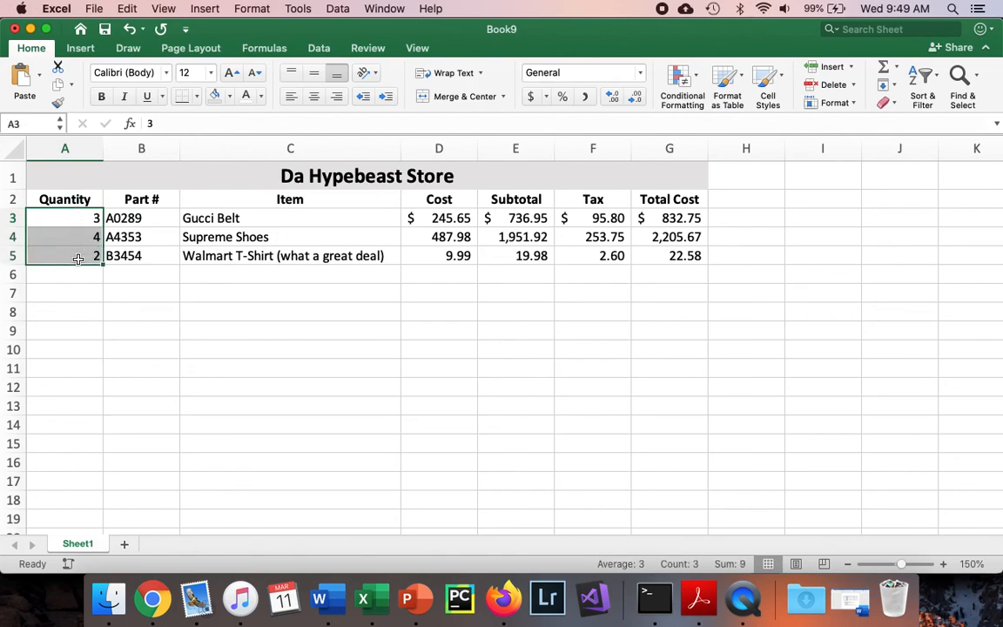
pyautogui.click(314, 96)
pyautogui.click(281, 355)
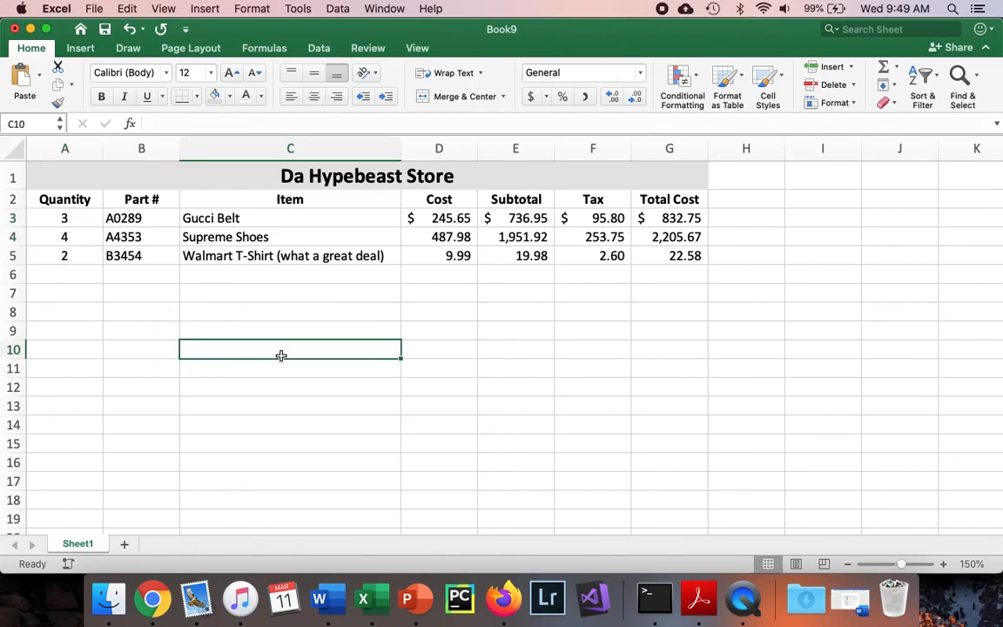